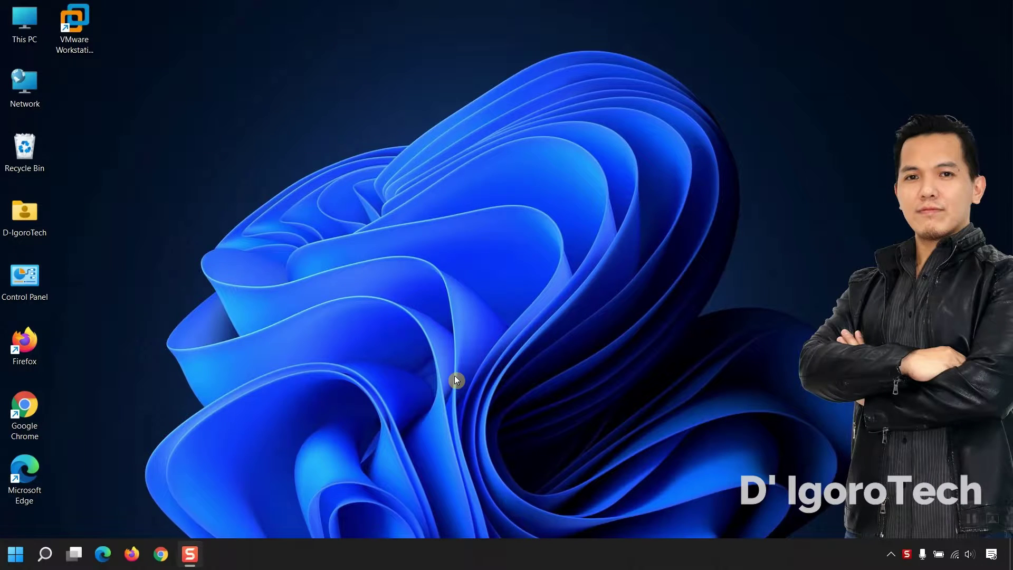
- Search 'restore' and open 'Create a restore point' to reach the System Protection tab
click(45, 554)
text(restore)
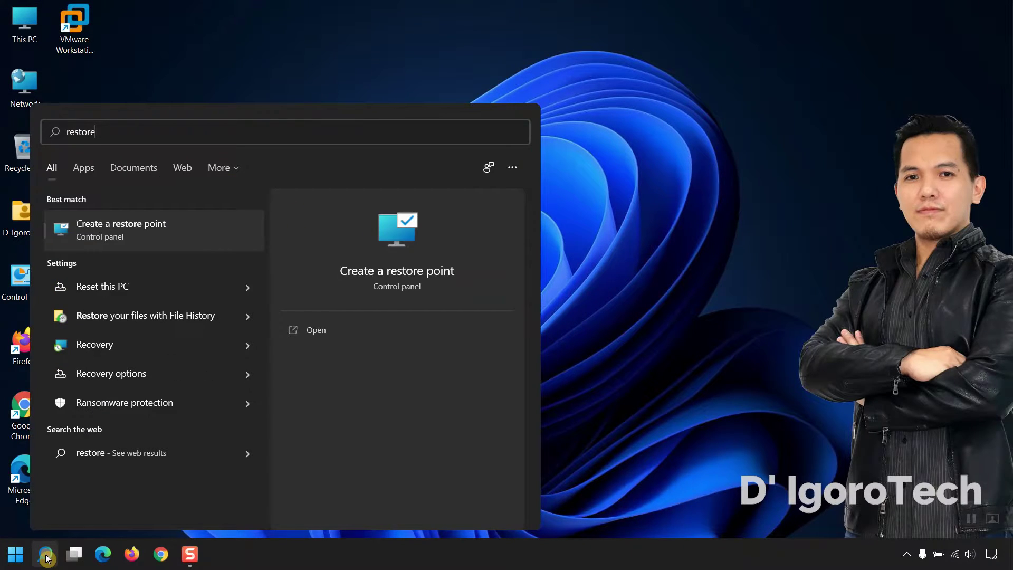
click(110, 237)
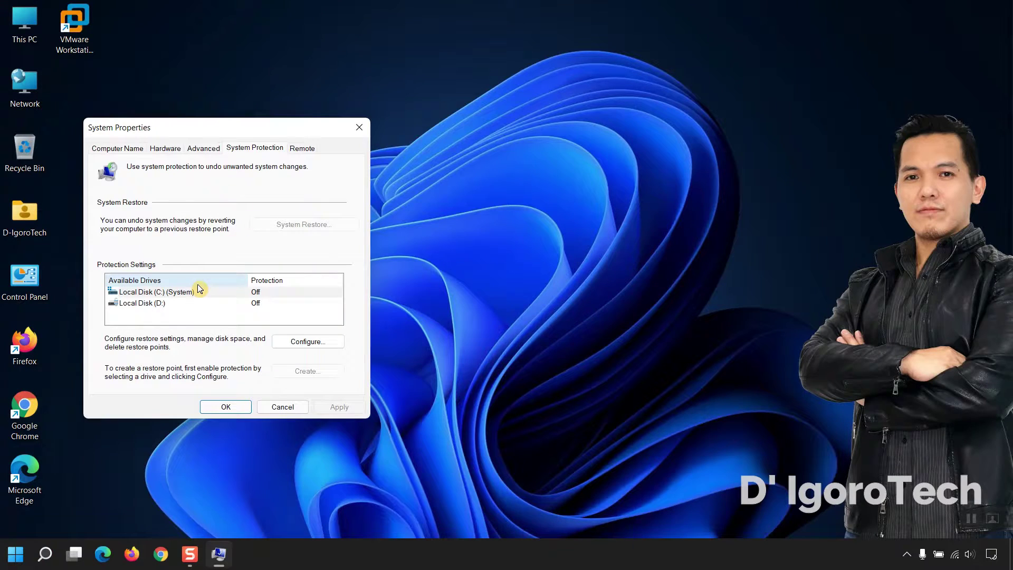
- Check drives C and D in Available Drives, both Off, leaving Local Disk (C:) selected
click(194, 294)
click(191, 302)
click(191, 295)
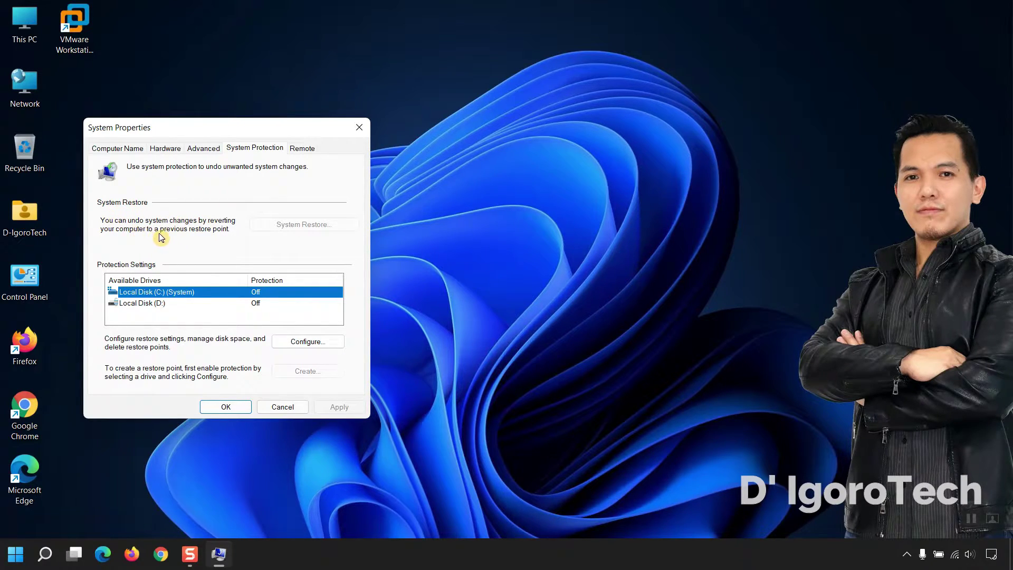
click(206, 304)
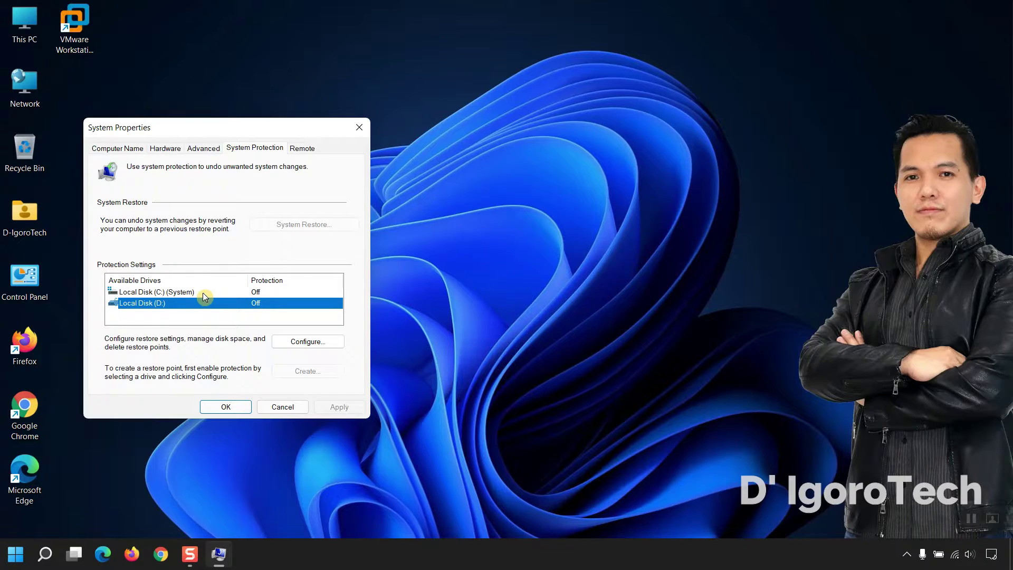
click(204, 294)
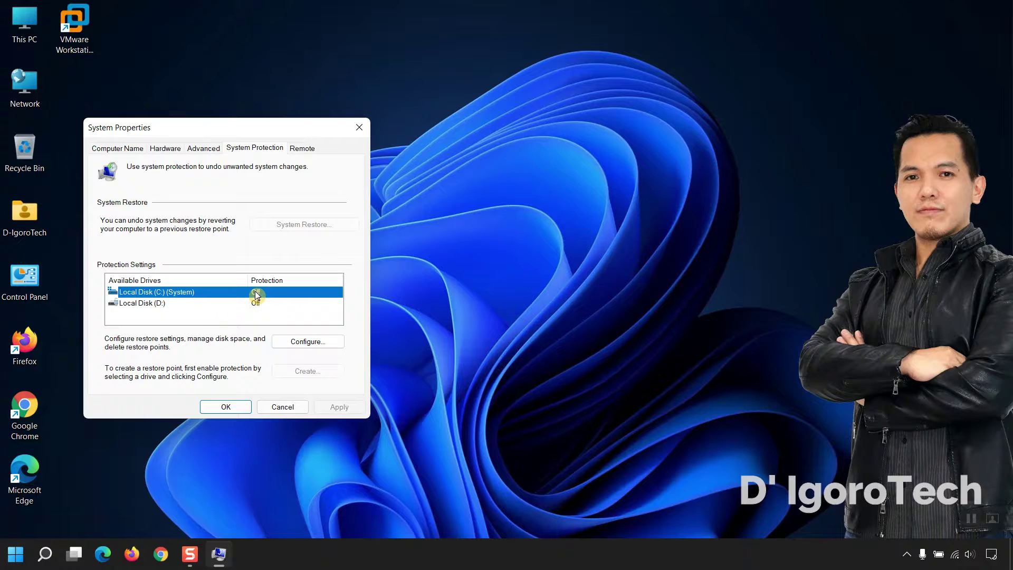
- Turn on protection for Local Disk (C:) with Max Usage at 6% (5.97 GB) and apply it
click(307, 340)
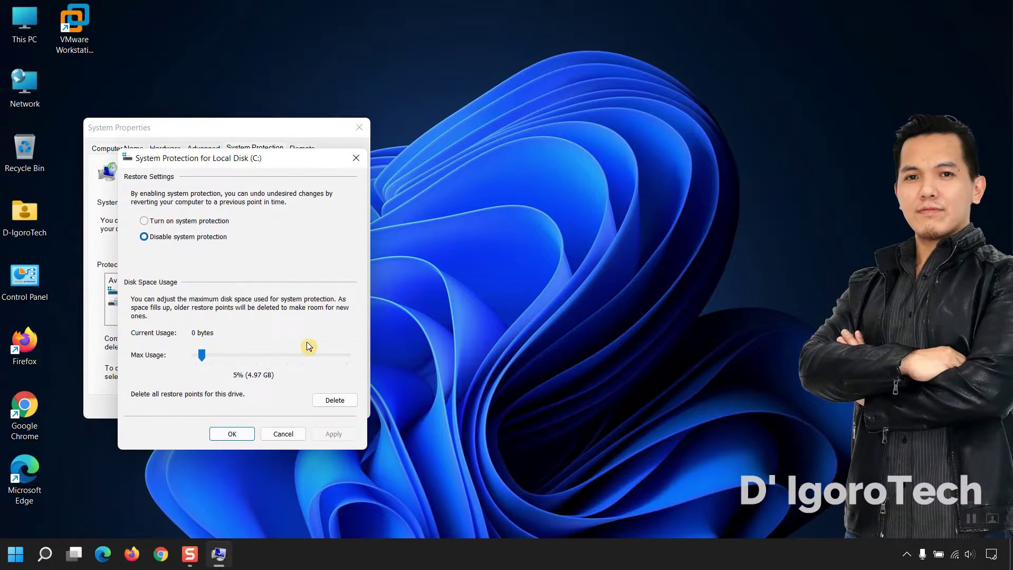
drag(306, 161, 576, 126)
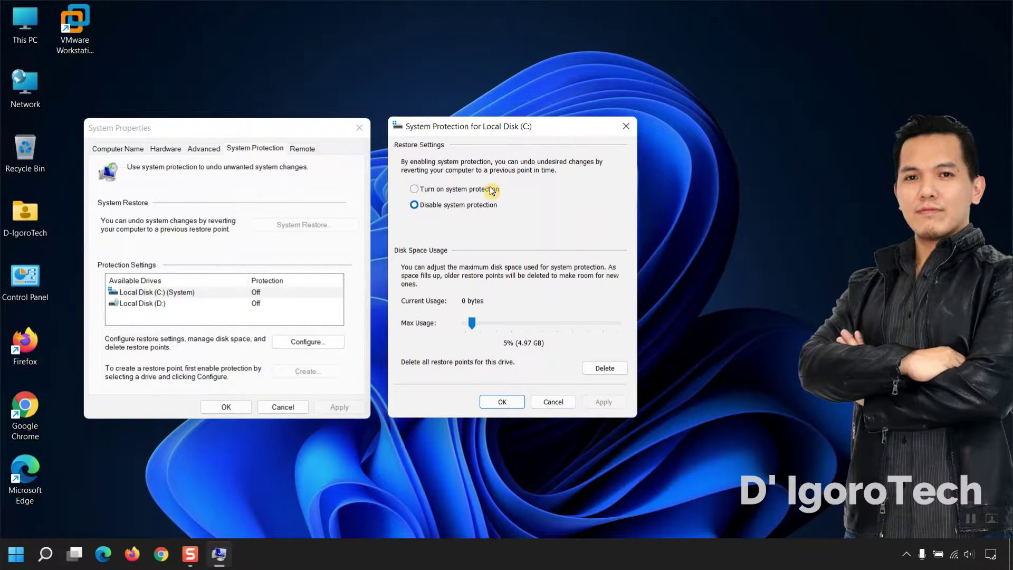
click(425, 189)
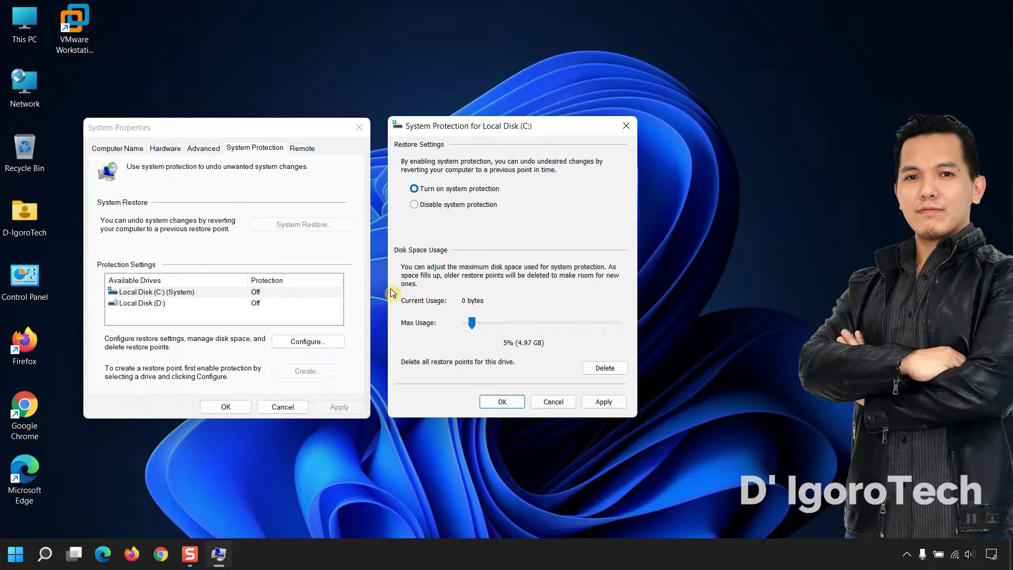
drag(470, 322, 473, 323)
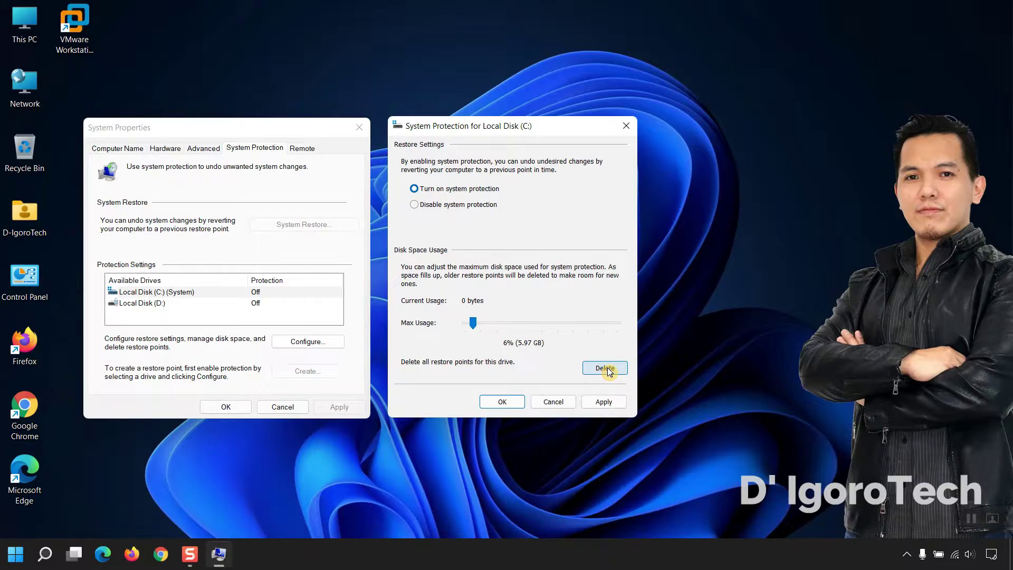
click(607, 369)
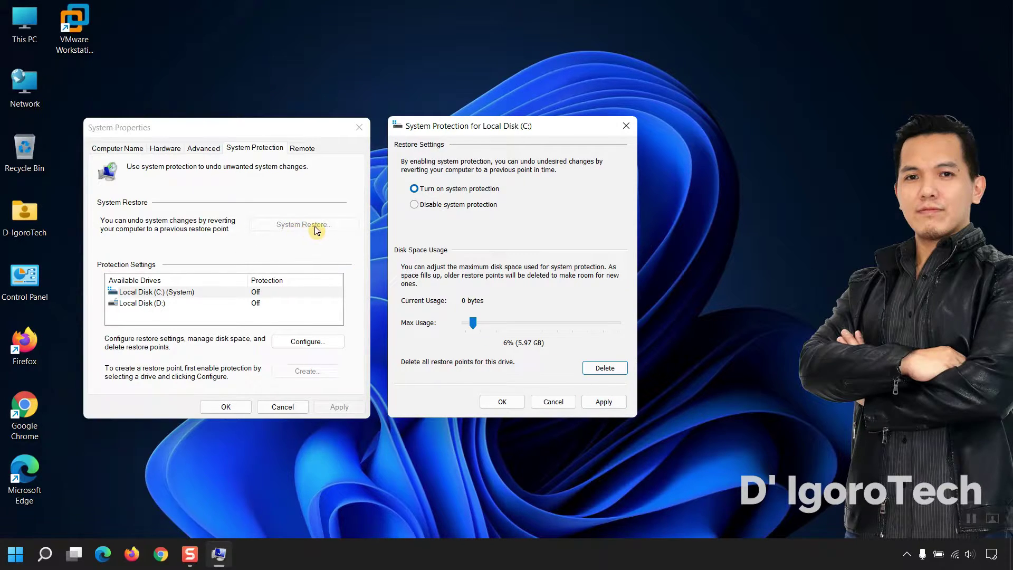
click(612, 401)
click(505, 402)
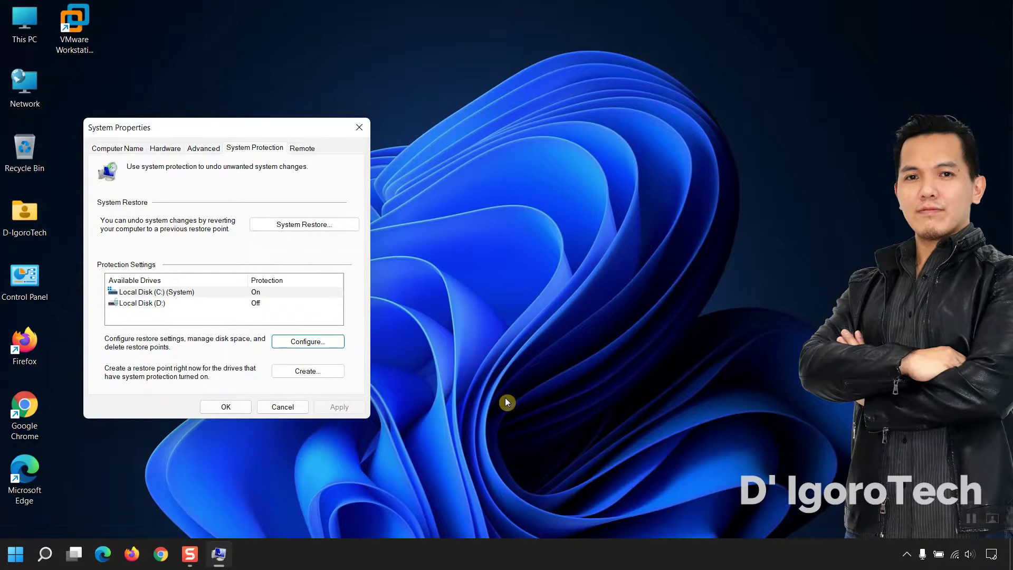
- Create a restore point for drive C described 'Restore Point July 2021'
click(289, 225)
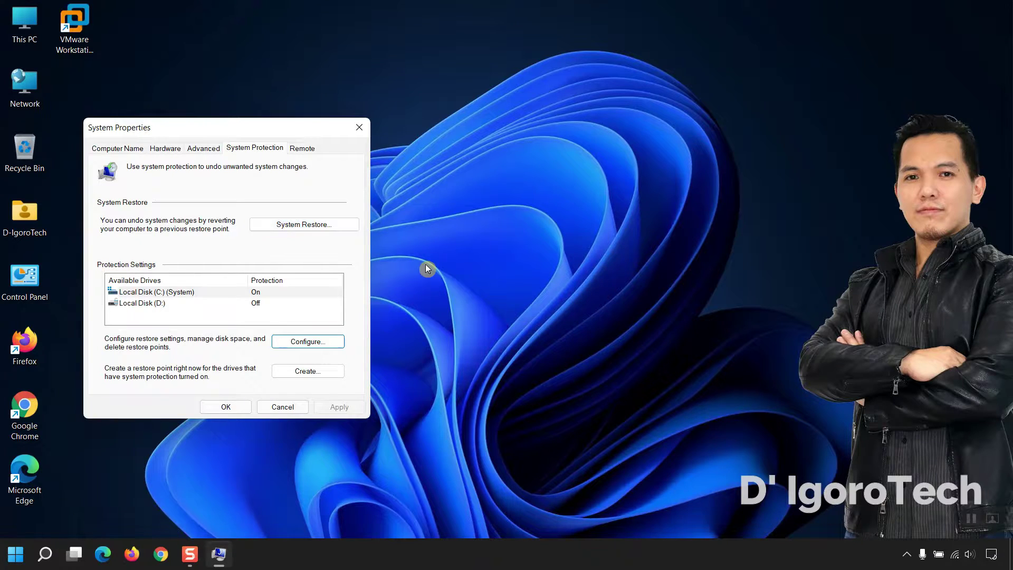
click(250, 293)
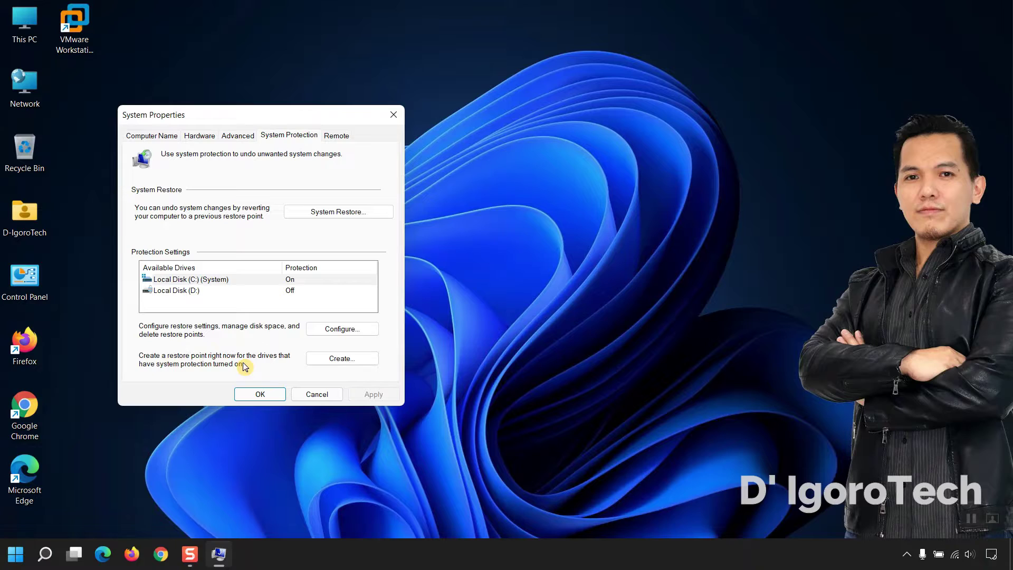
click(290, 280)
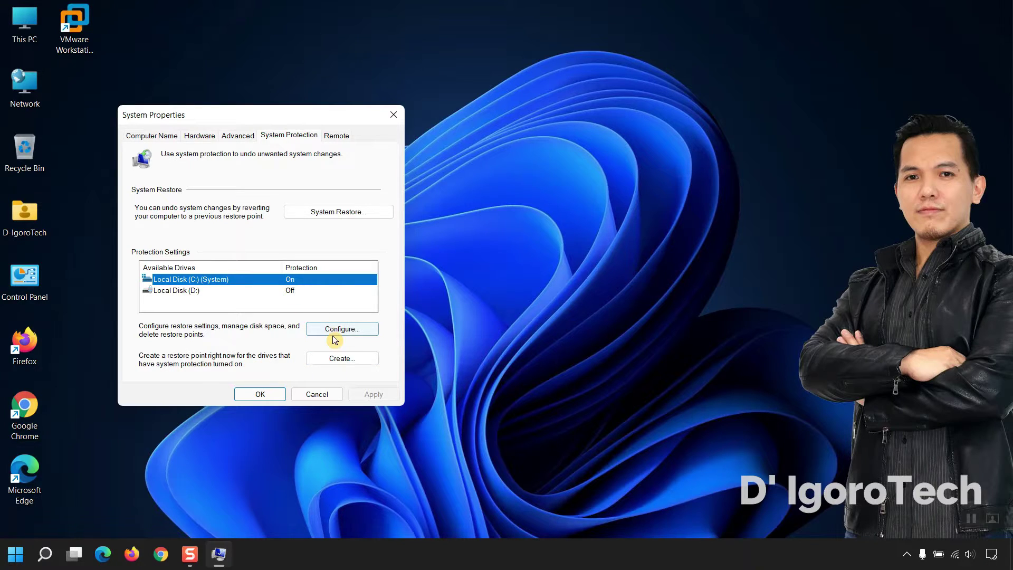
click(335, 357)
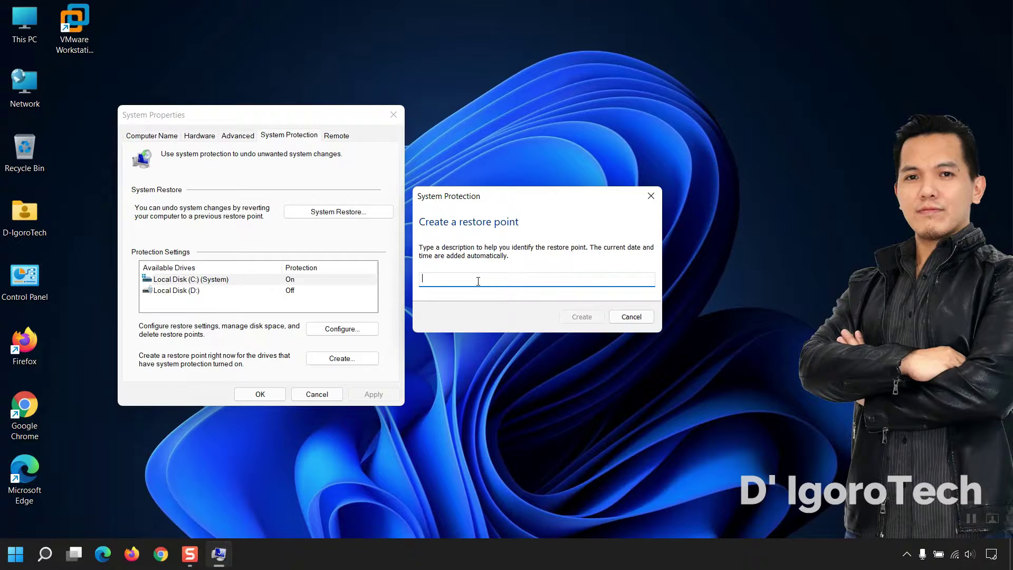
text(Restore Point July 2021)
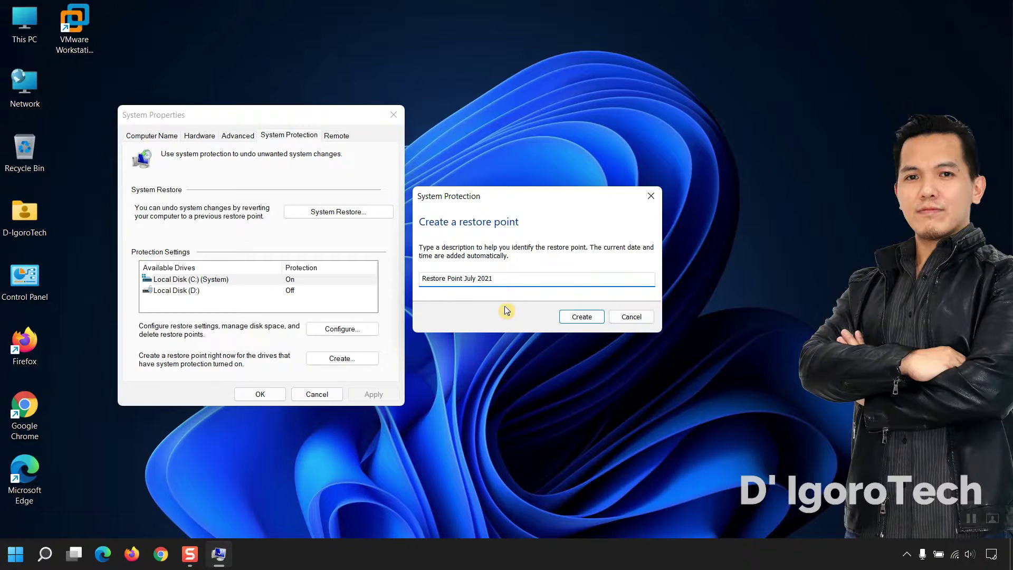
click(581, 318)
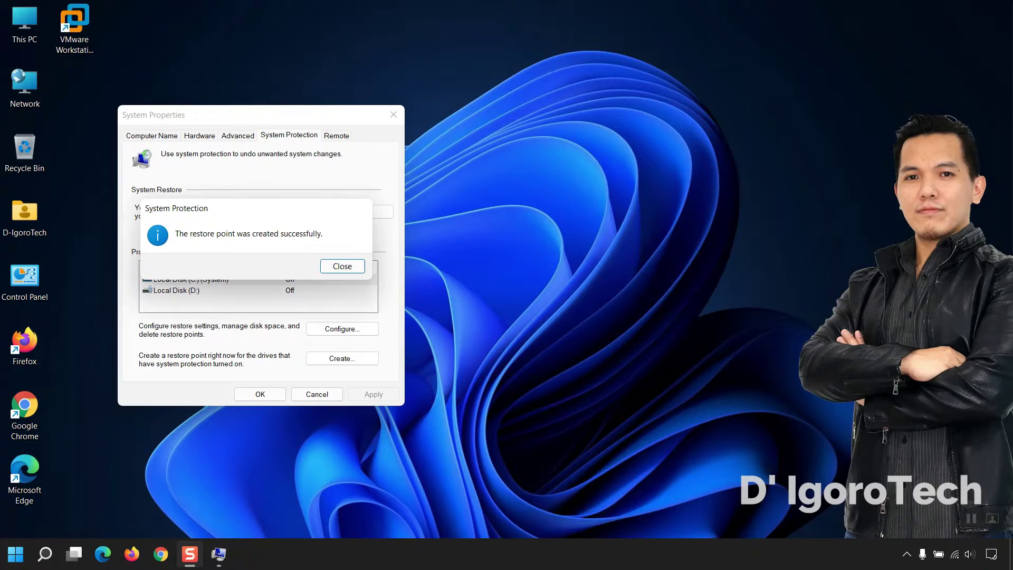
drag(279, 211, 551, 258)
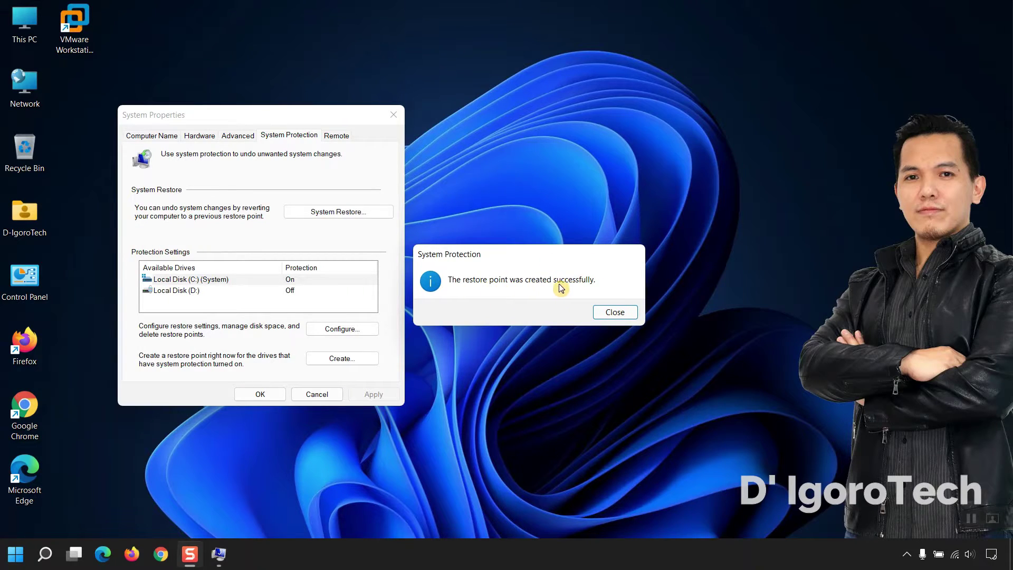
- Reopen System Properties via 'restore' search and advance System Restore to the restore point list
click(614, 313)
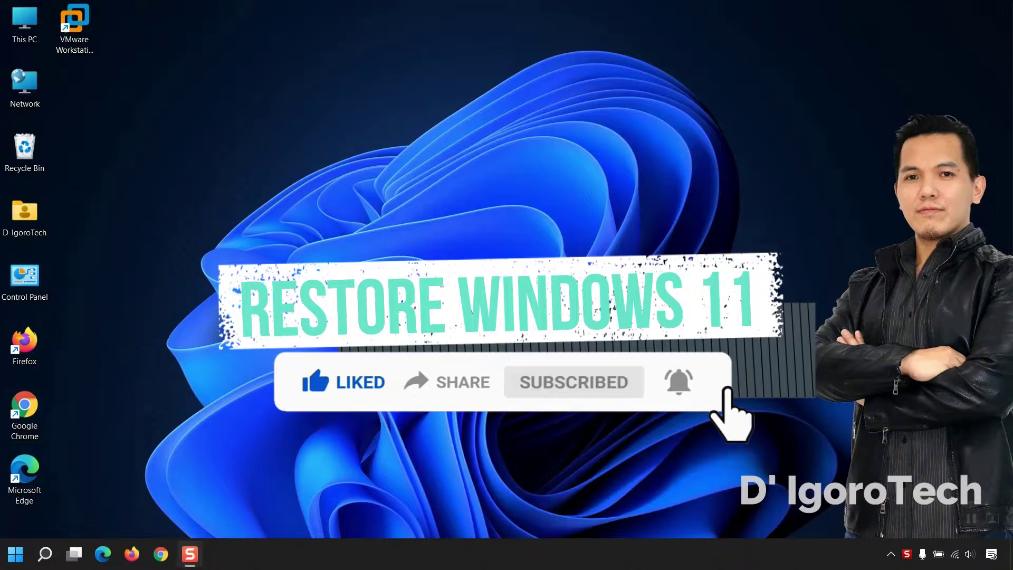
click(46, 555)
text(restore)
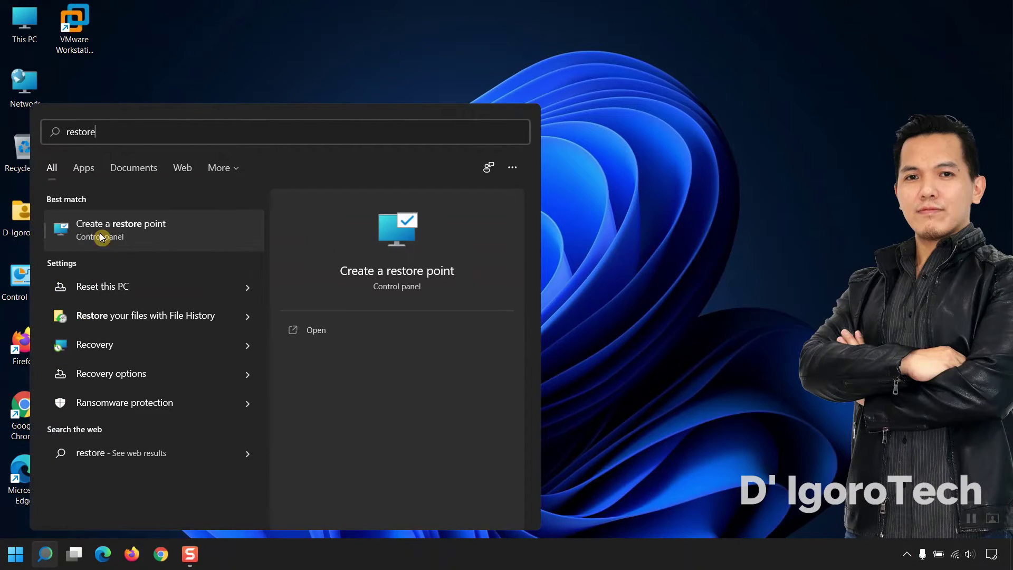
click(125, 238)
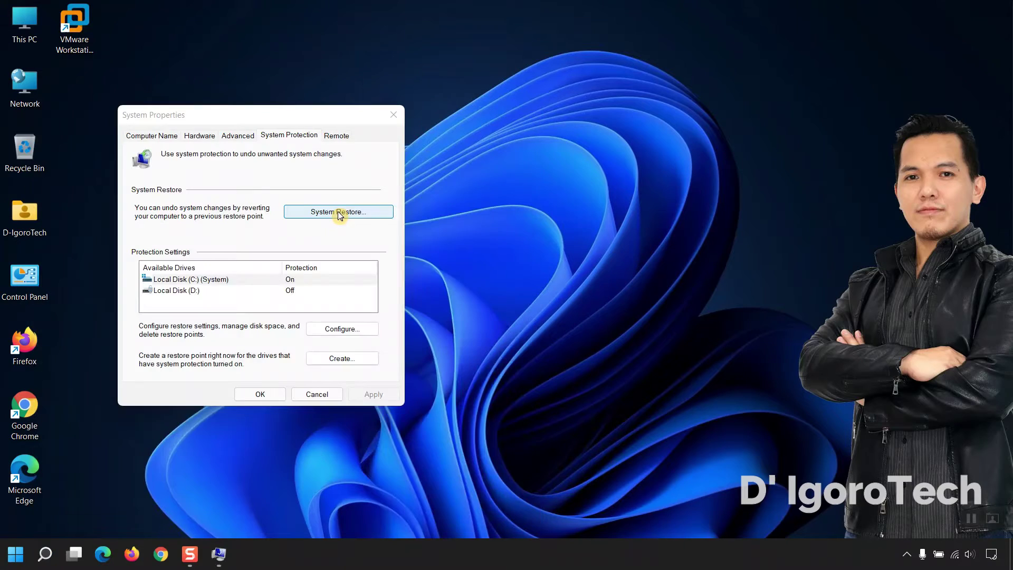
click(340, 212)
click(689, 391)
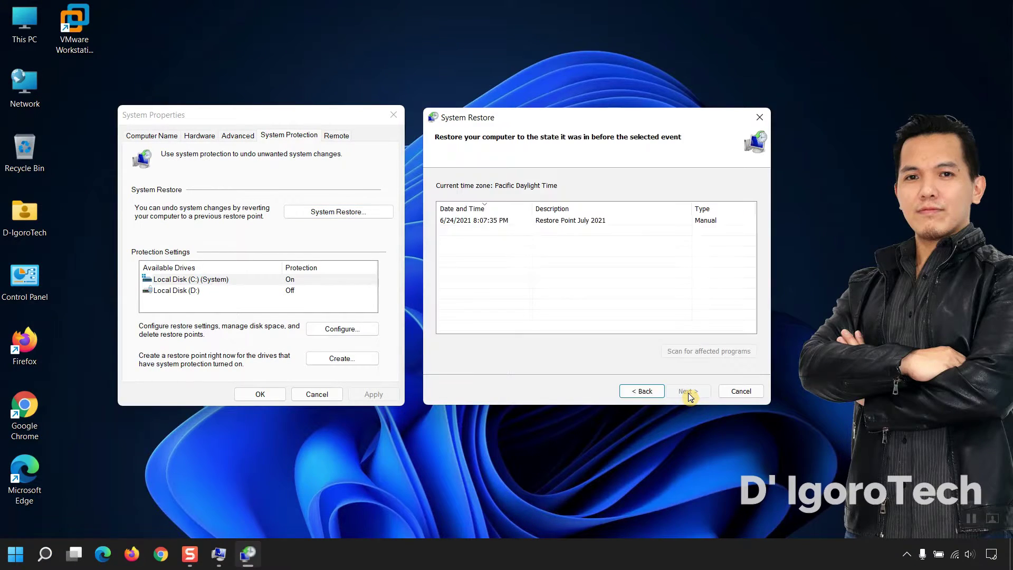
- Select 'Restore Point July 2021' and confirm no programs would be affected
click(562, 224)
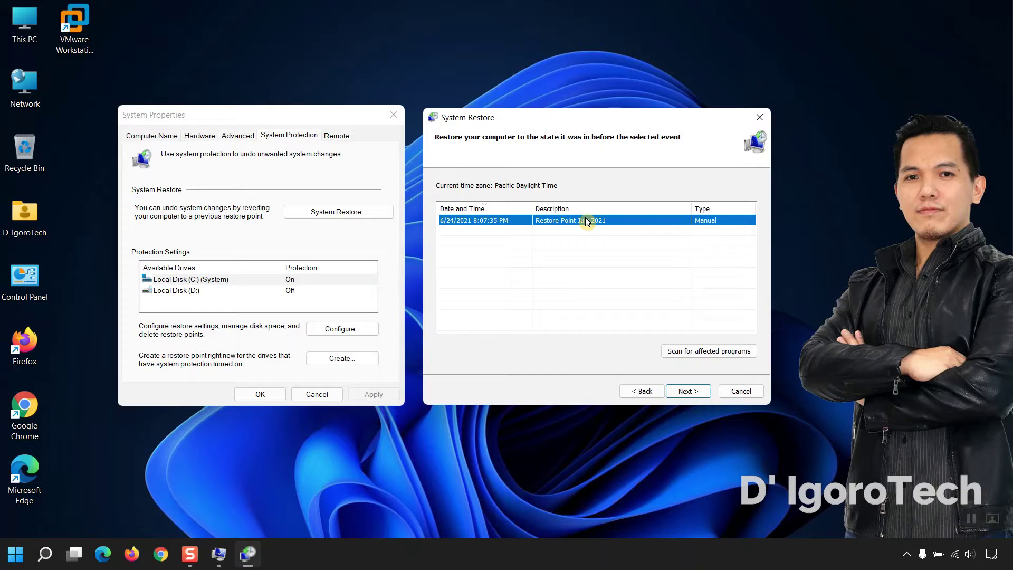
click(696, 353)
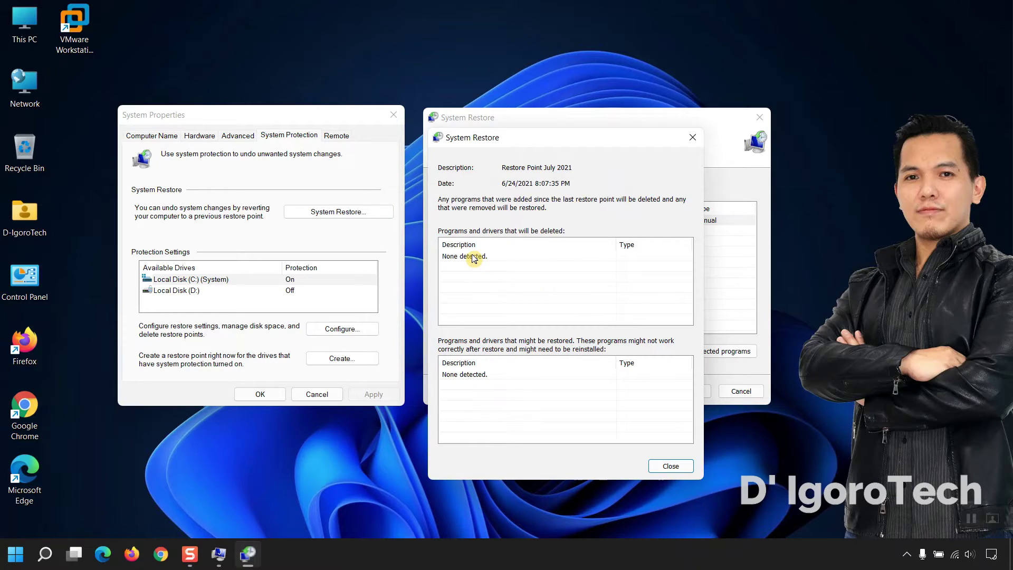
click(671, 466)
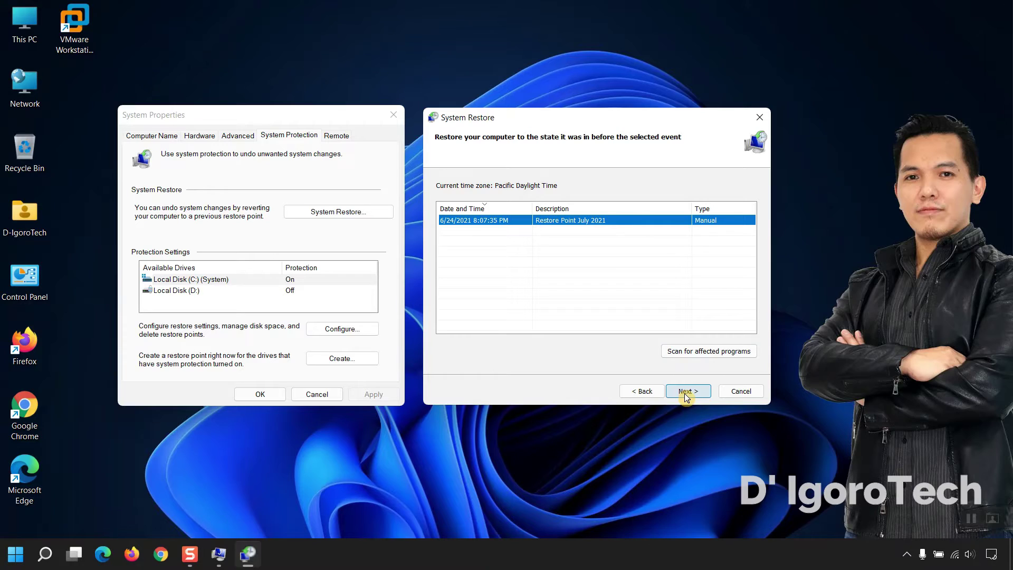
- Reach the confirmation page and review the 'Restore Point July 2021' description and Local Disk (C:)
click(687, 393)
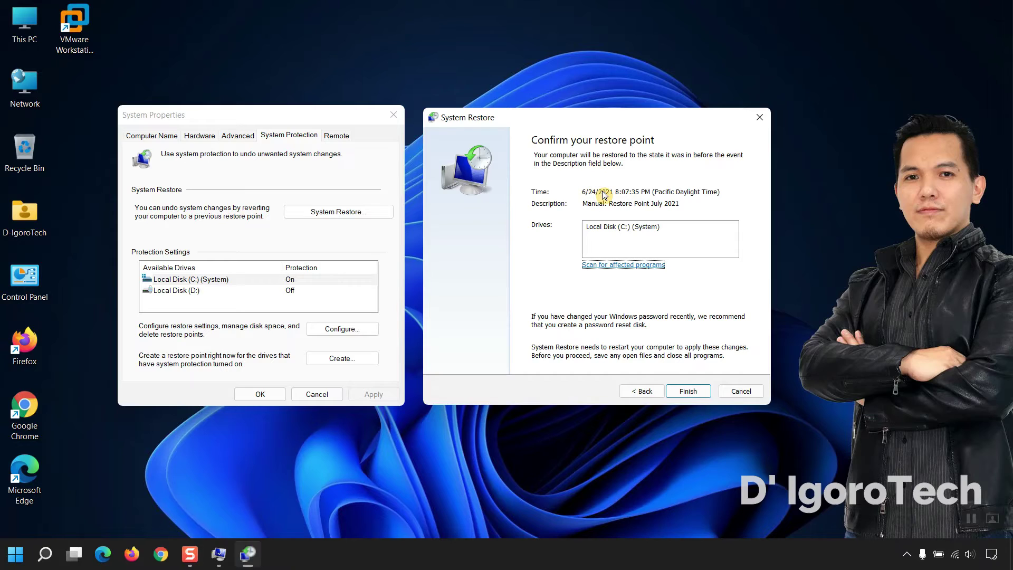
drag(587, 204, 682, 207)
click(686, 212)
click(599, 229)
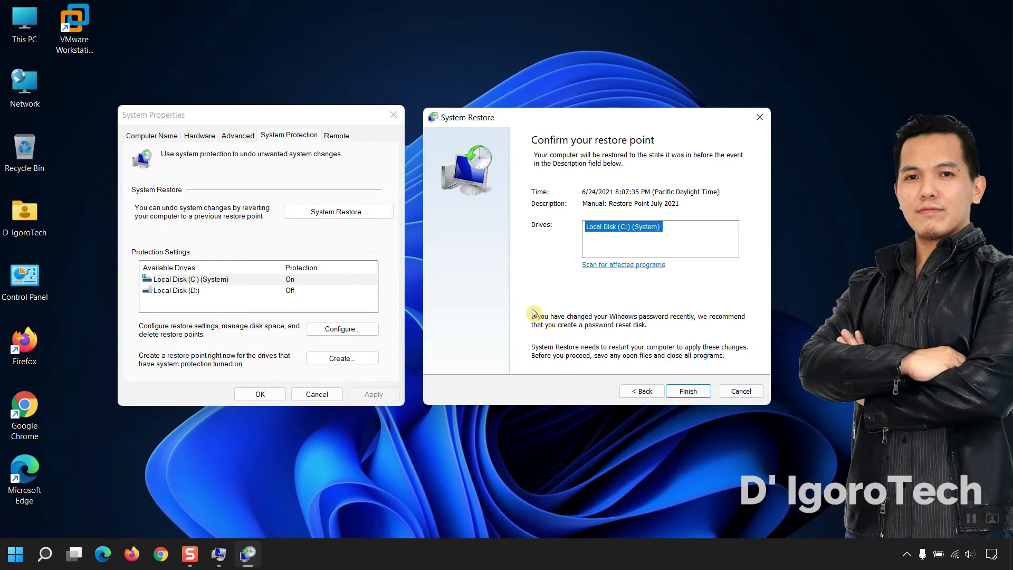